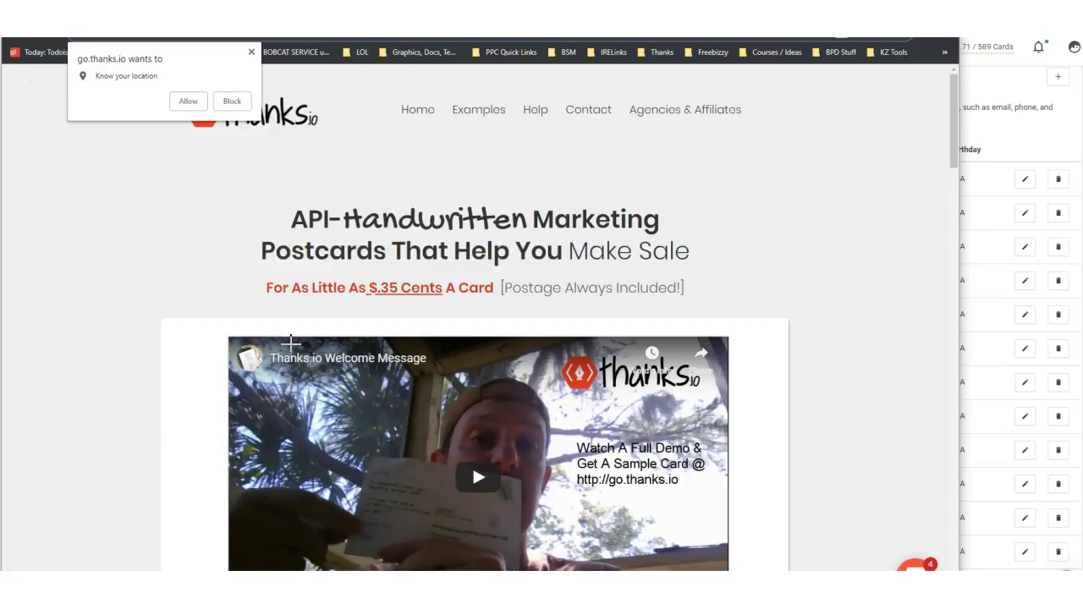
# Examine the website's location permission prompt and the visitor addresses listed under the Postcard Retargeting mailing list's recipient details
pyautogui.moveTo(291, 341)
pyautogui.mouseDown()
pyautogui.moveTo(189, 345)
pyautogui.moveTo(161, 119)
pyautogui.moveTo(174, 133)
pyautogui.mouseUp()
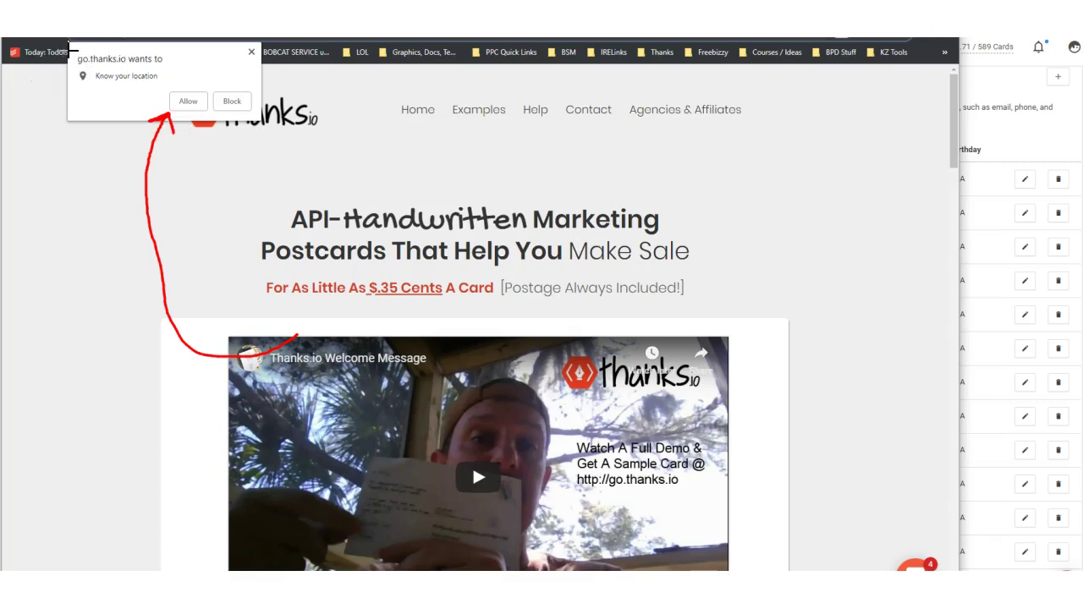
pyautogui.moveTo(71, 51); pyautogui.dragTo(74, 110)
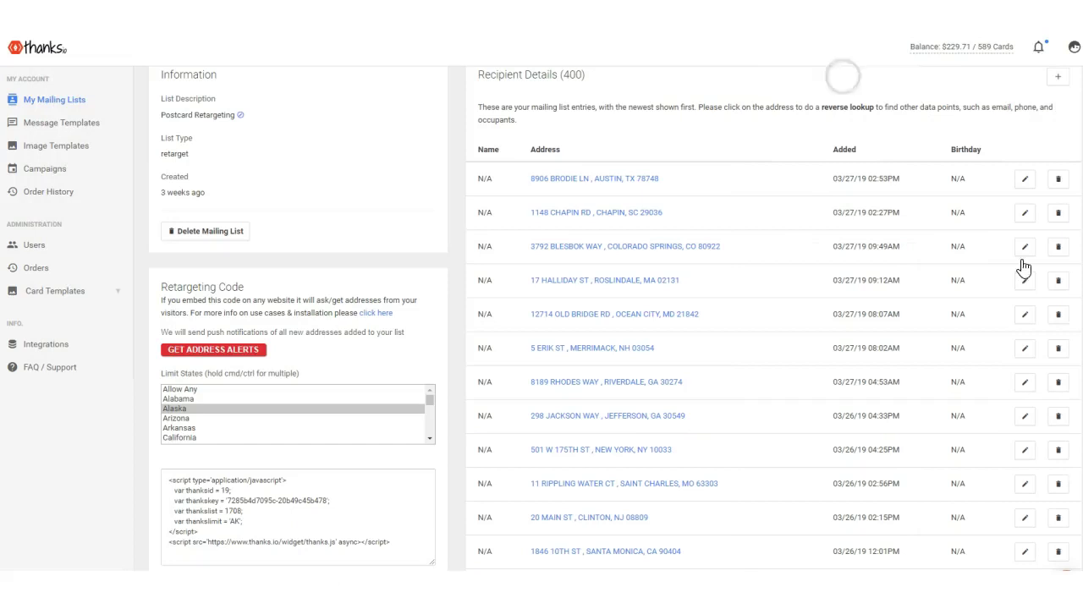
pyautogui.scroll(1, 419, 263)
pyautogui.scroll(-2, 419, 275)
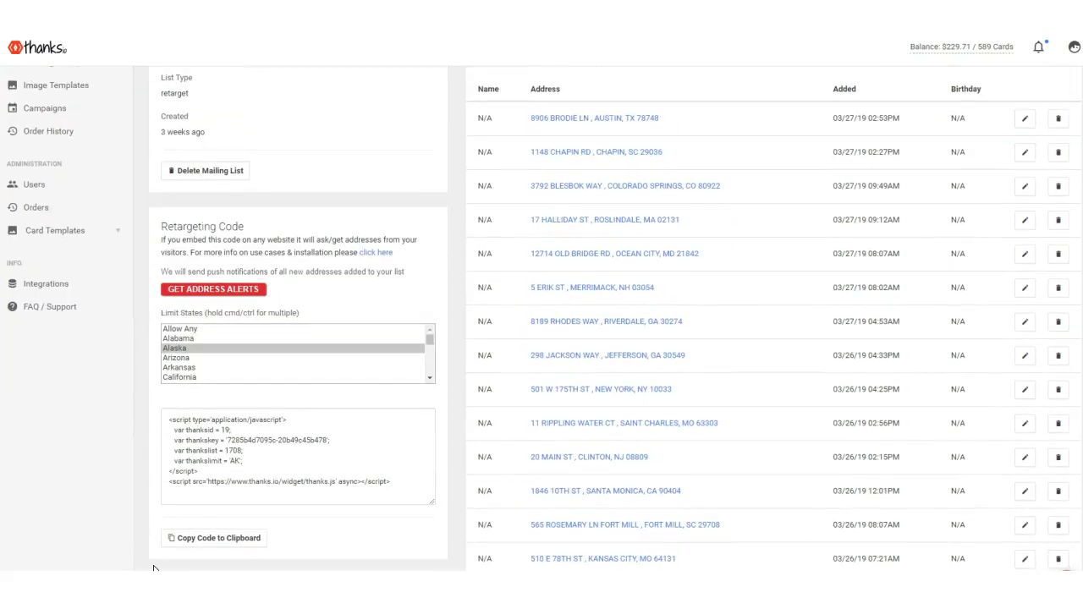
pyautogui.moveTo(74, 55)
pyautogui.mouseDown()
pyautogui.moveTo(598, 66)
pyautogui.moveTo(583, 95)
pyautogui.moveTo(592, 103)
pyautogui.moveTo(616, 93)
pyautogui.mouseUp()
pyautogui.moveTo(516, 96)
pyautogui.mouseDown()
pyautogui.moveTo(460, 107)
pyautogui.moveTo(480, 504)
pyautogui.mouseUp()
pyautogui.moveTo(717, 83)
pyautogui.mouseDown()
pyautogui.moveTo(750, 273)
pyautogui.moveTo(764, 481)
pyautogui.mouseUp()
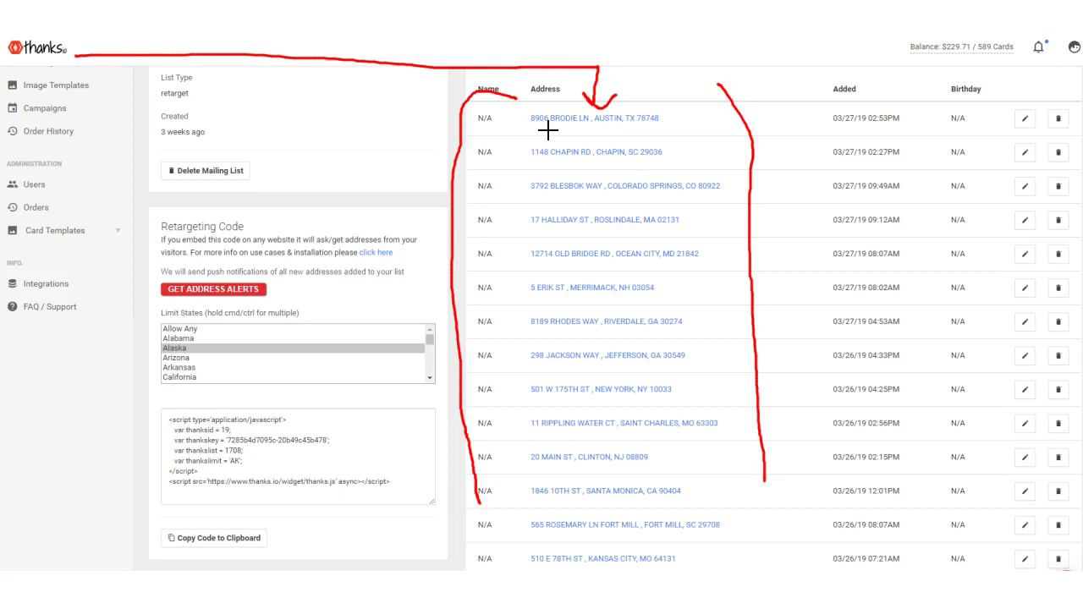
pyautogui.press('Escape')
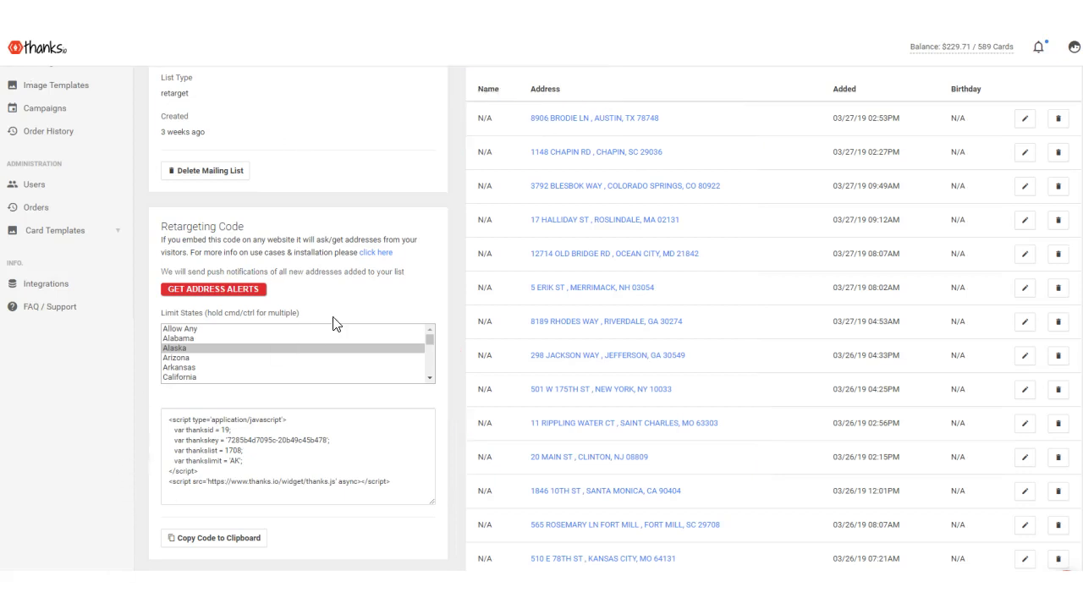
pyautogui.scroll(2, 455, 286)
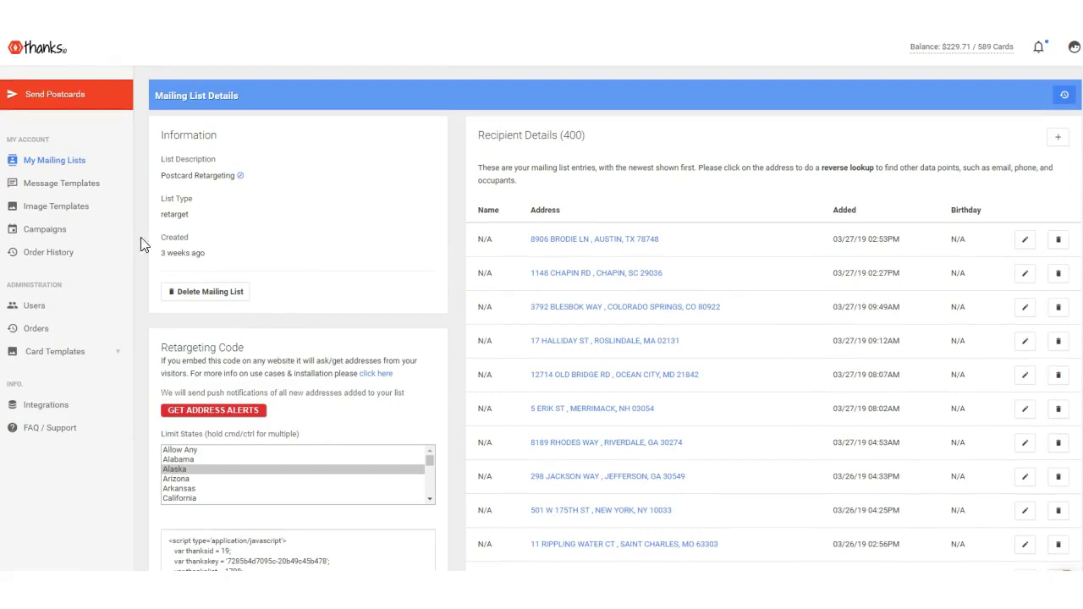
# Create a new retargeting list named "Retargeting Demo" from the mailing lists overview and save it
pyautogui.click(58, 159)
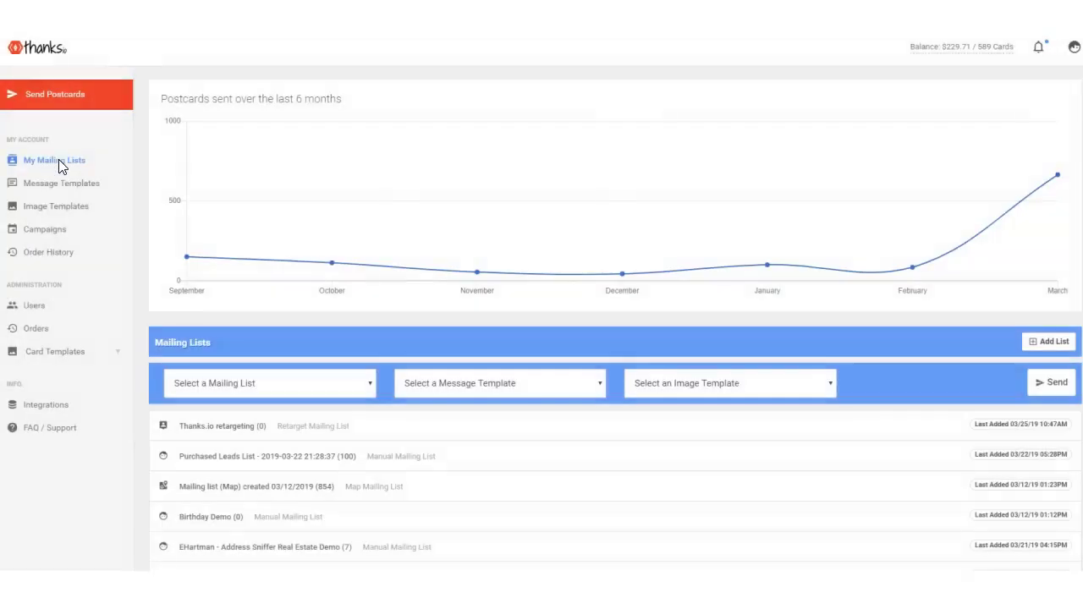
pyautogui.scroll(-1, 600, 278)
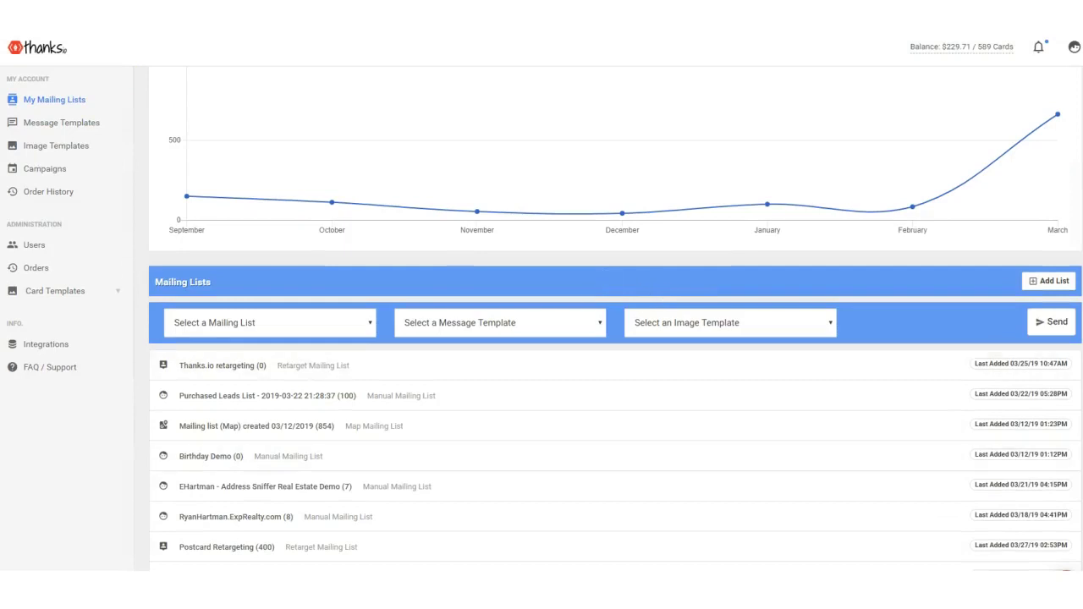
pyautogui.moveTo(93, 105); pyautogui.dragTo(15, 110)
pyautogui.moveTo(924, 252)
pyautogui.mouseDown()
pyautogui.moveTo(1049, 237)
pyautogui.moveTo(1051, 254)
pyautogui.moveTo(1069, 237)
pyautogui.mouseUp()
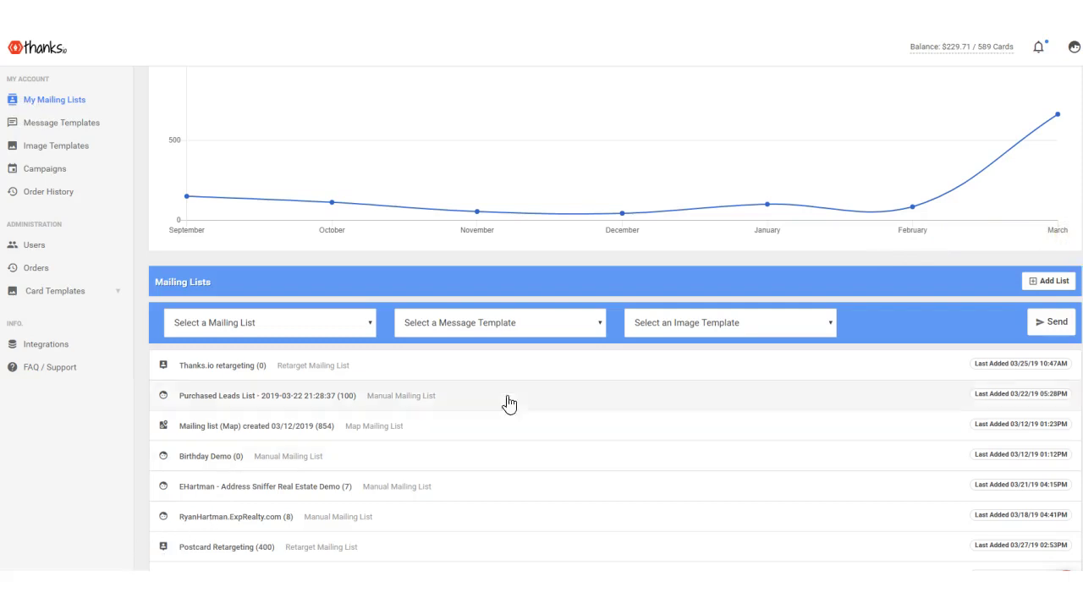
pyautogui.click(1049, 282)
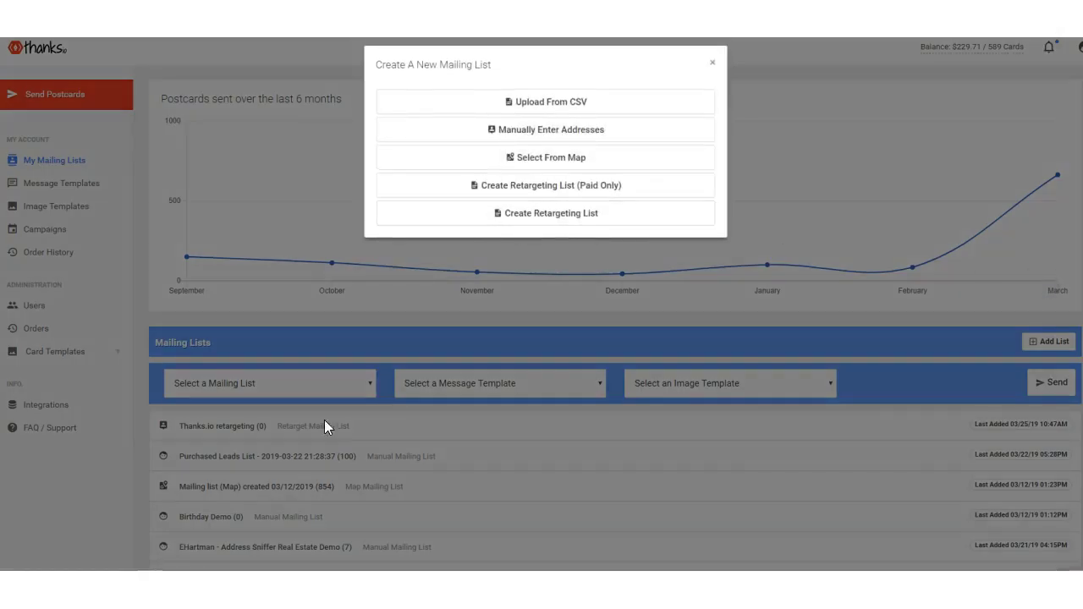
pyautogui.moveTo(415, 212)
pyautogui.mouseDown()
pyautogui.moveTo(482, 219)
pyautogui.moveTo(454, 199)
pyautogui.mouseUp()
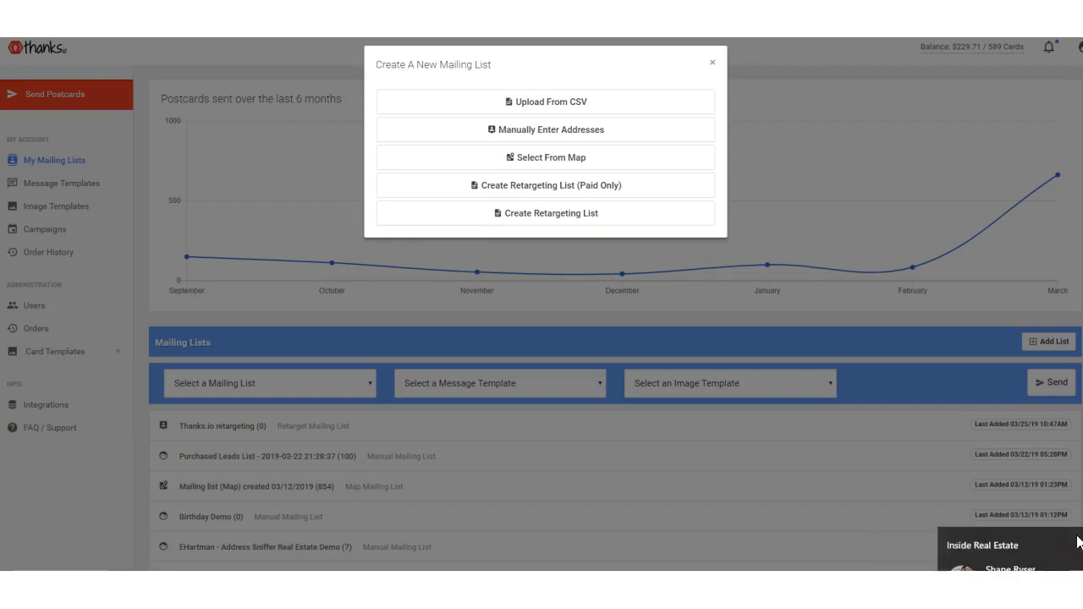
pyautogui.click(559, 214)
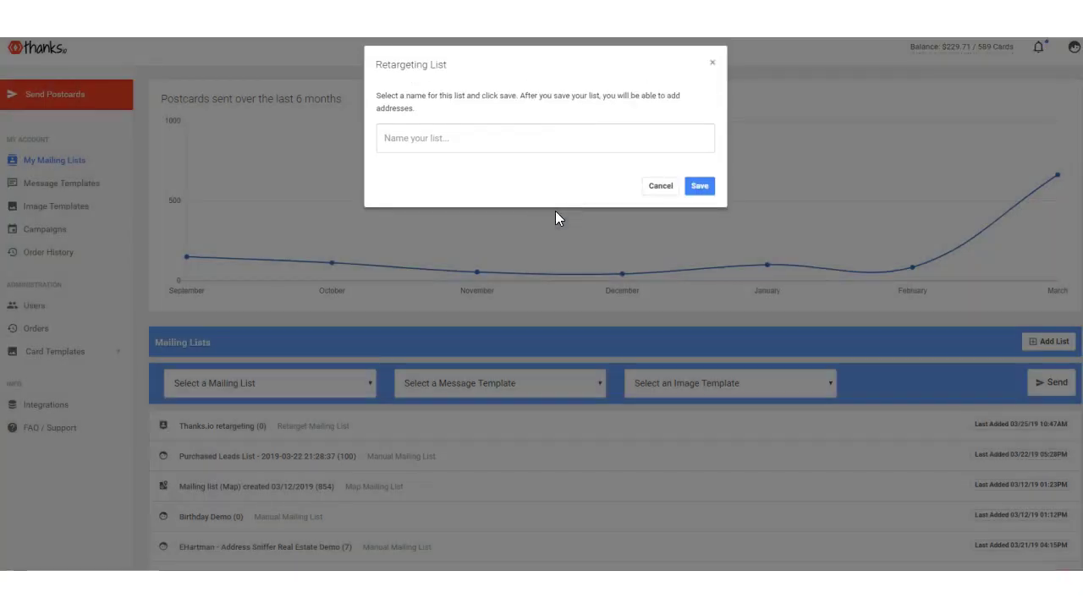
pyautogui.click(395, 139)
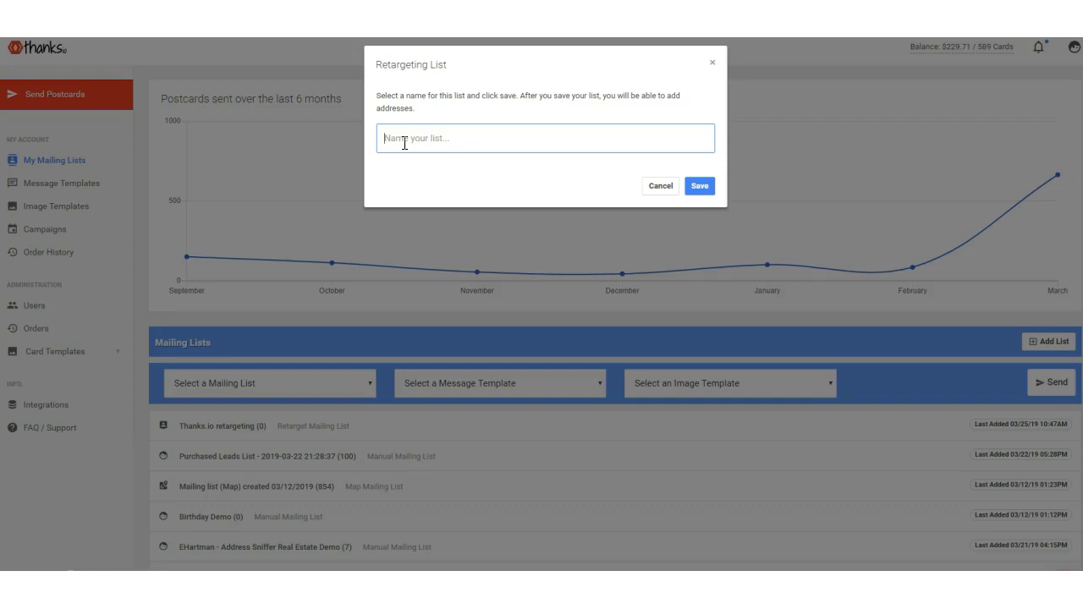
pyautogui.write('Retargeting Demo')
pyautogui.click(709, 186)
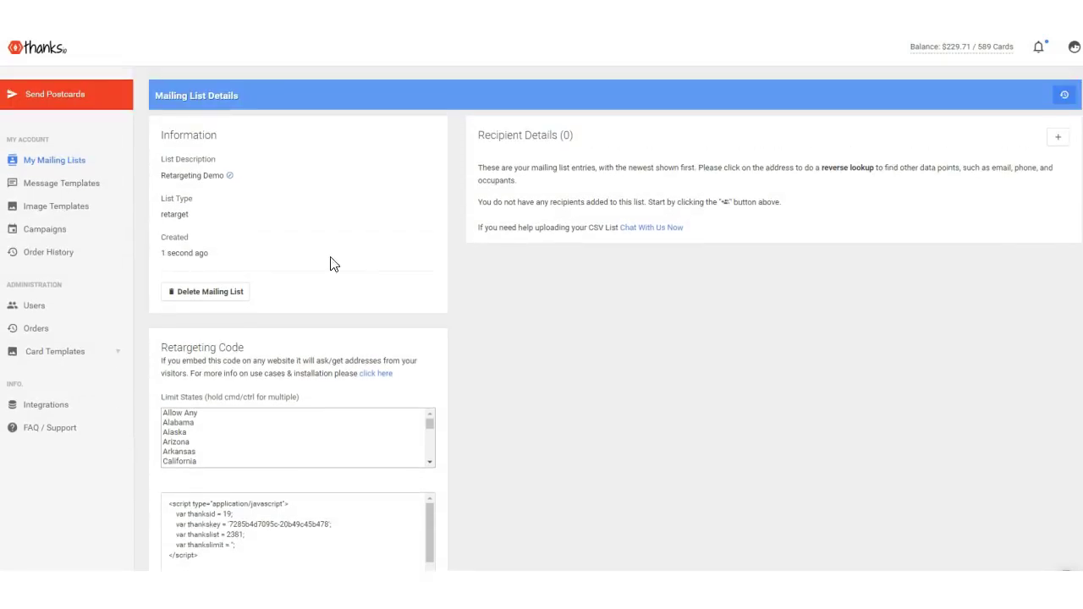
# Copy the Retargeting Demo list's retargeting code to the clipboard
pyautogui.scroll(-1, 356, 219)
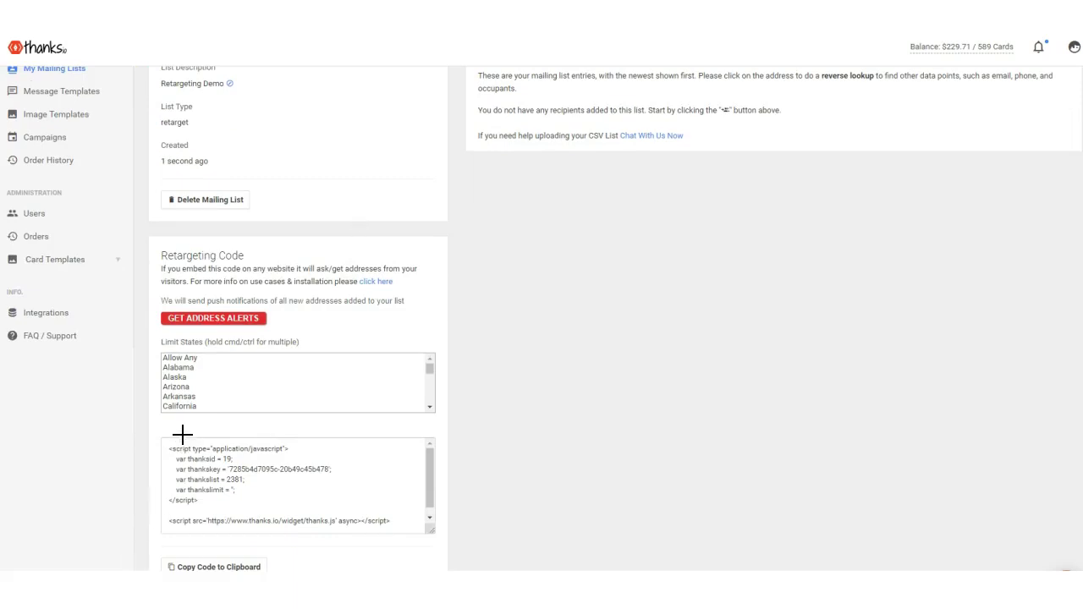
pyautogui.moveTo(184, 432)
pyautogui.mouseDown()
pyautogui.moveTo(146, 432)
pyautogui.moveTo(151, 540)
pyautogui.moveTo(380, 544)
pyautogui.moveTo(457, 466)
pyautogui.moveTo(135, 418)
pyautogui.mouseUp()
pyautogui.scroll(-1, 360, 462)
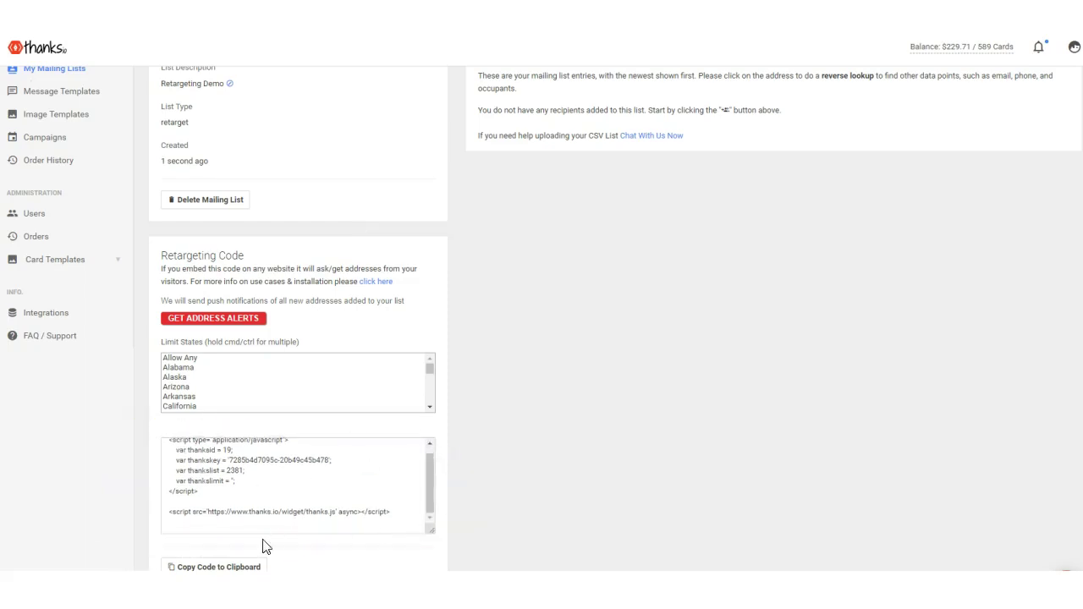
pyautogui.click(233, 567)
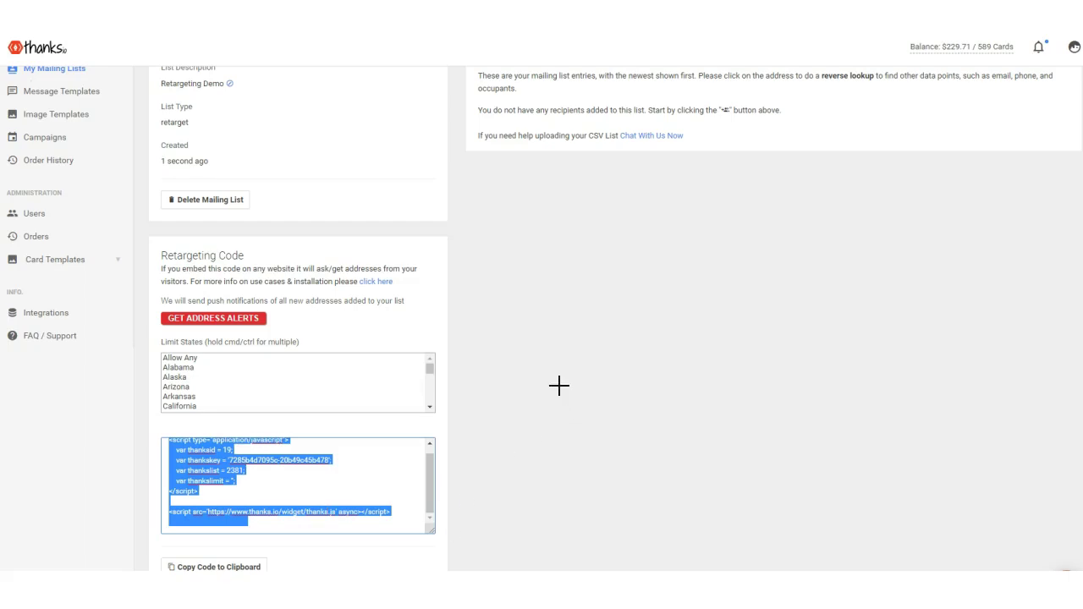
# Review the address alerts option, the state limits and the recipient area of the Retargeting Demo list
pyautogui.moveTo(560, 383)
pyautogui.mouseDown()
pyautogui.moveTo(875, 421)
pyautogui.moveTo(998, 517)
pyautogui.moveTo(982, 477)
pyautogui.mouseUp()
pyautogui.press('Escape')
pyautogui.moveTo(159, 346)
pyautogui.mouseDown()
pyautogui.moveTo(154, 396)
pyautogui.moveTo(153, 374)
pyautogui.mouseUp()
pyautogui.moveTo(186, 301)
pyautogui.mouseDown()
pyautogui.moveTo(133, 325)
pyautogui.moveTo(235, 341)
pyautogui.moveTo(280, 305)
pyautogui.moveTo(170, 299)
pyautogui.mouseUp()
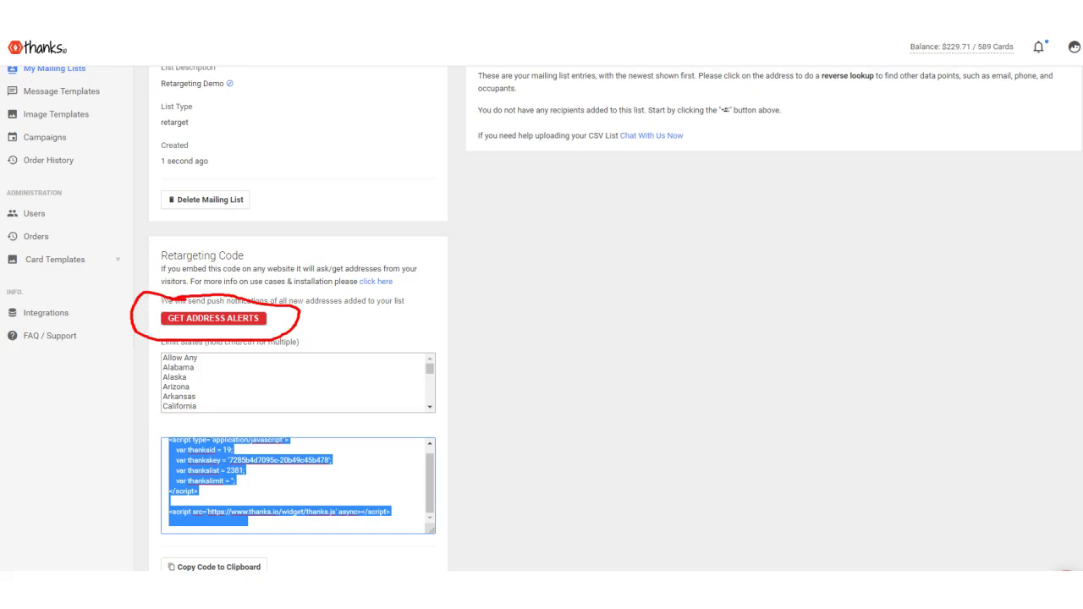
pyautogui.press('Escape')
pyautogui.scroll(2, 580, 426)
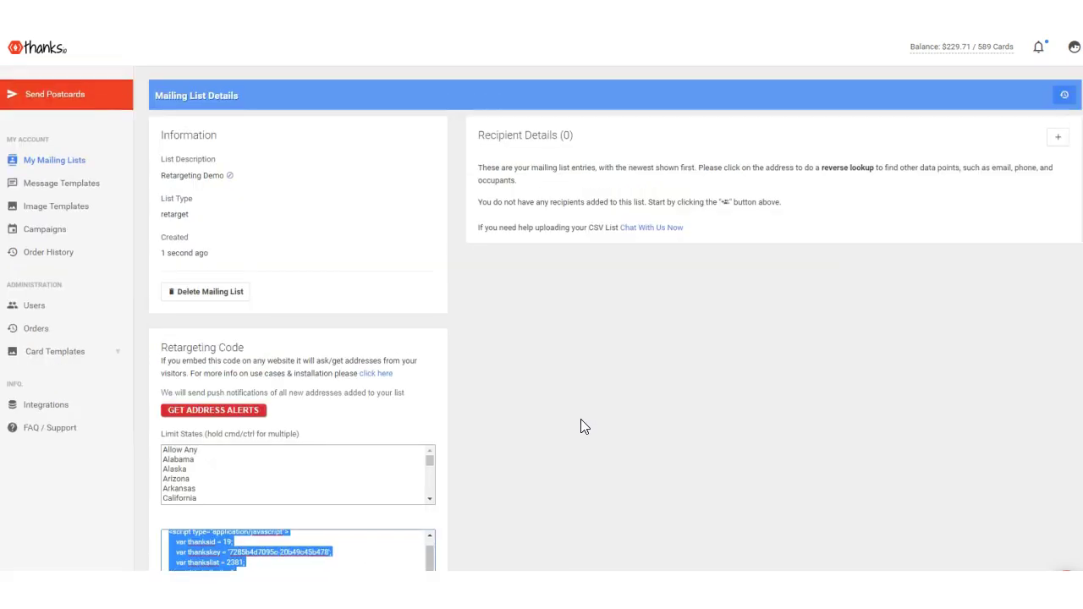
pyautogui.scroll(-1, 360, 412)
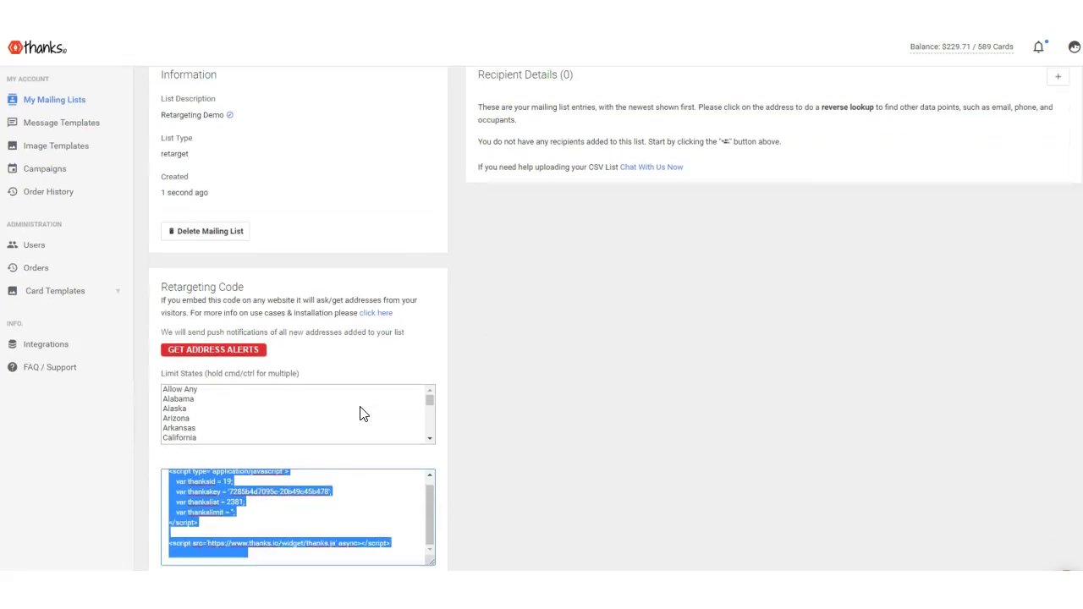
pyautogui.scroll(1, 352, 414)
pyautogui.scroll(-2, 275, 483)
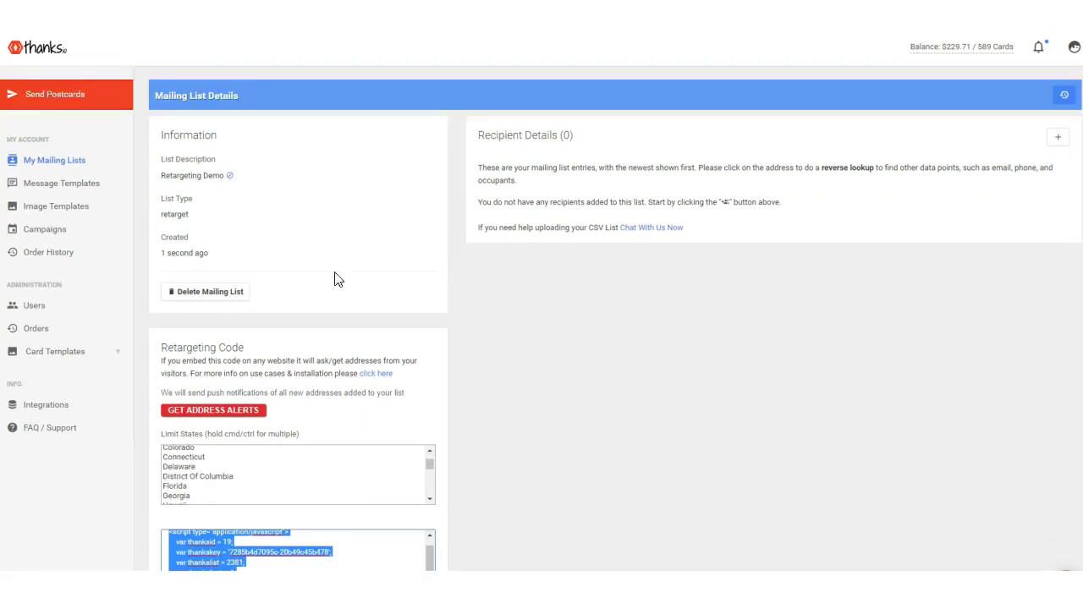
pyautogui.moveTo(583, 263)
pyautogui.mouseDown()
pyautogui.moveTo(756, 387)
pyautogui.moveTo(715, 448)
pyautogui.mouseUp()
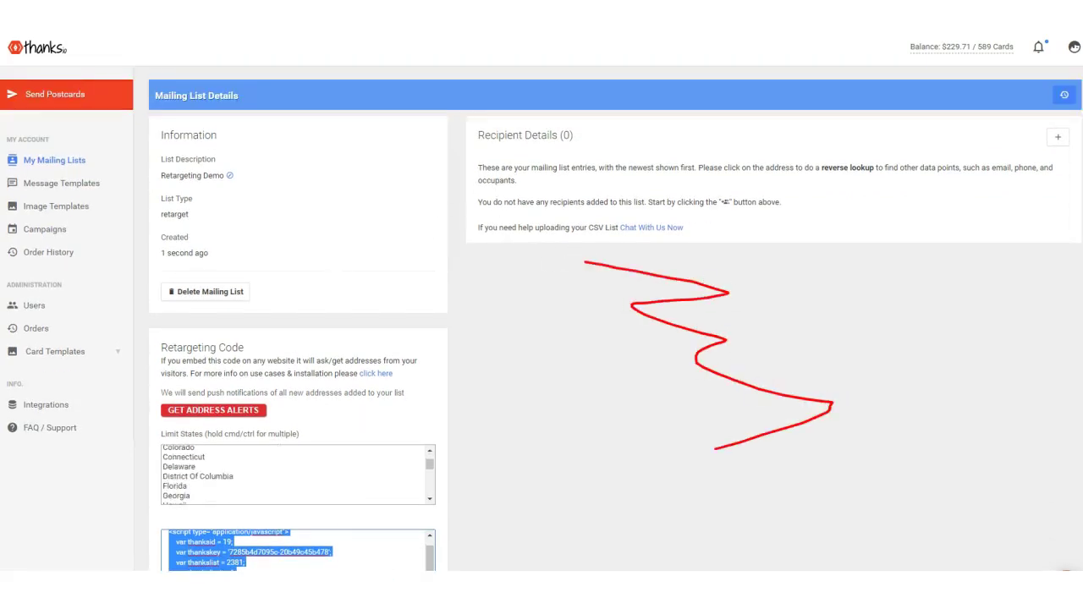
pyautogui.press('Escape')
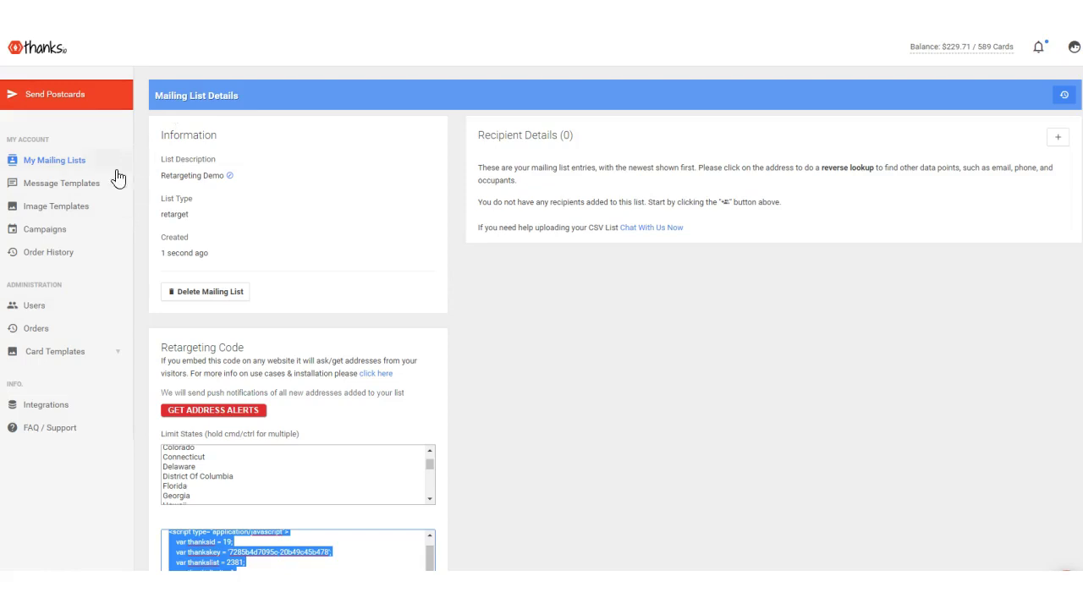
# Start a new campaign for the Retargeting Demo list with the Thanks.io Birthdays message template and the Bday demo image template
pyautogui.click(52, 240)
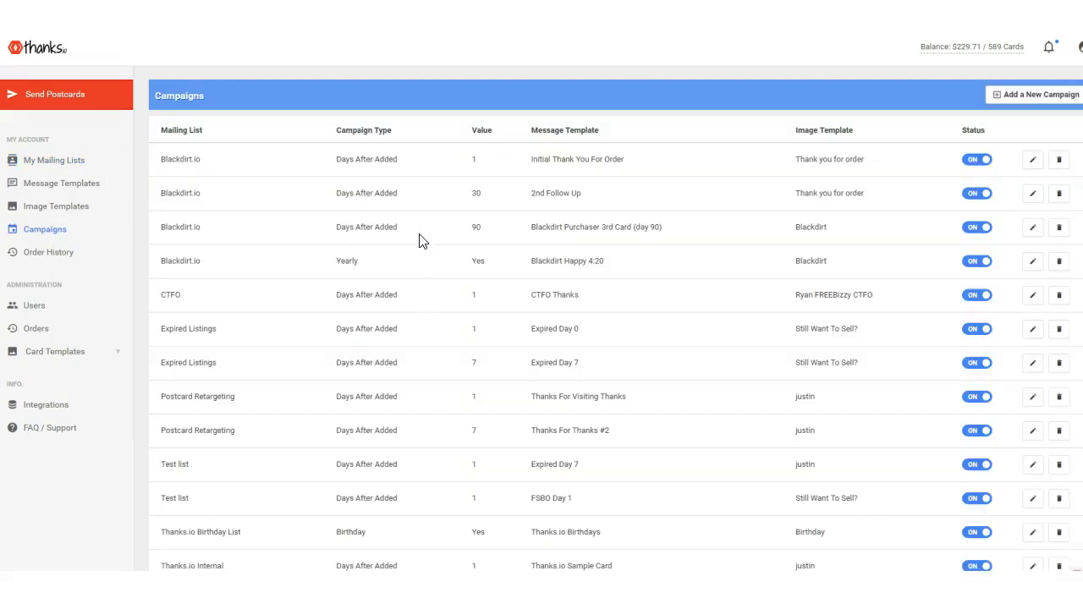
pyautogui.click(1015, 105)
pyautogui.click(408, 122)
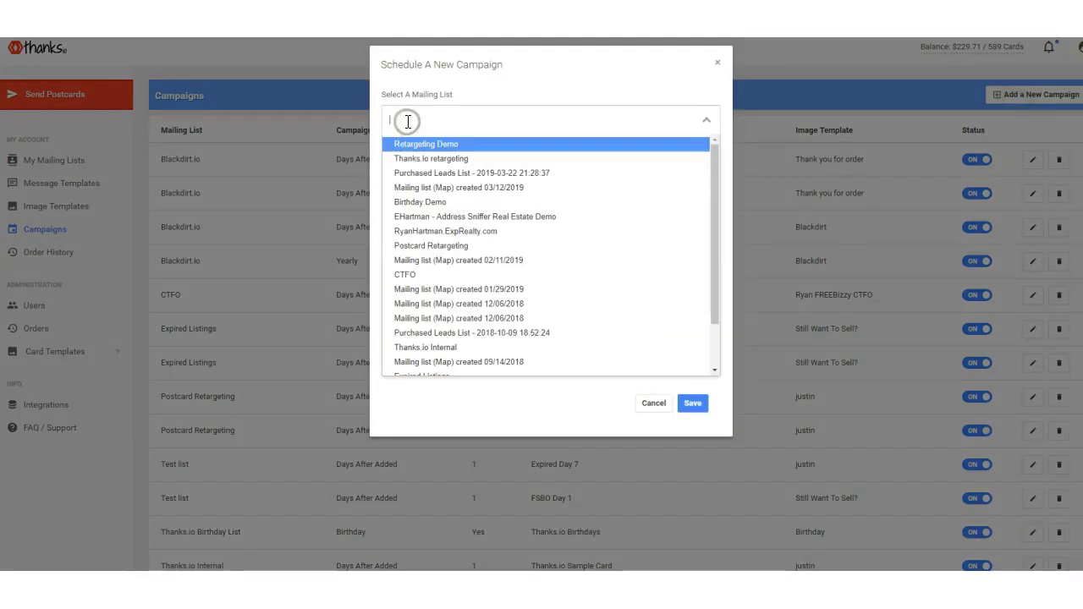
pyautogui.click(419, 145)
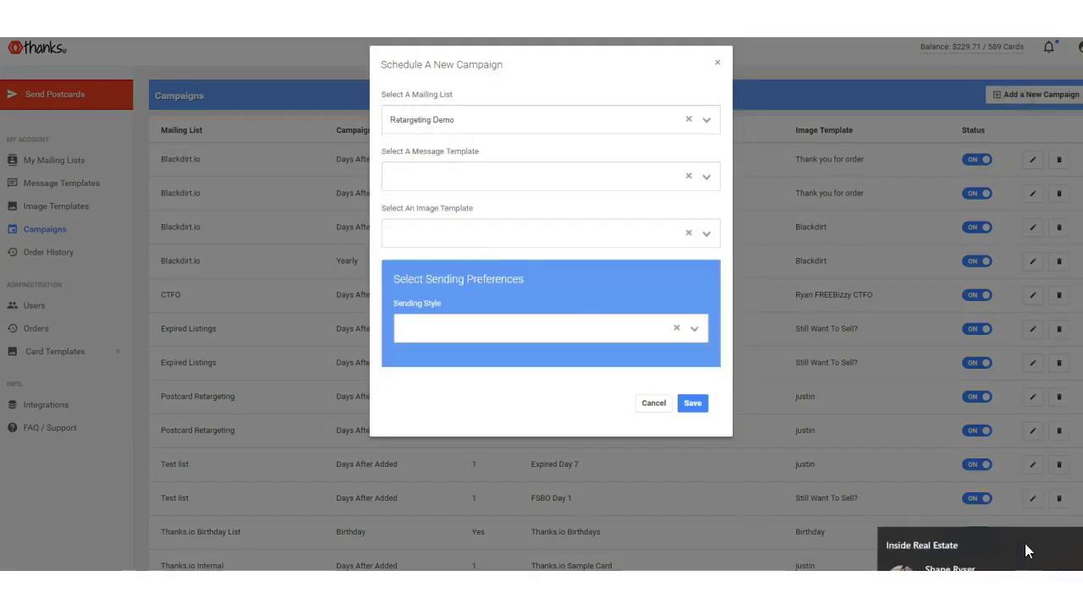
pyautogui.click(463, 179)
pyautogui.click(449, 277)
pyautogui.click(451, 243)
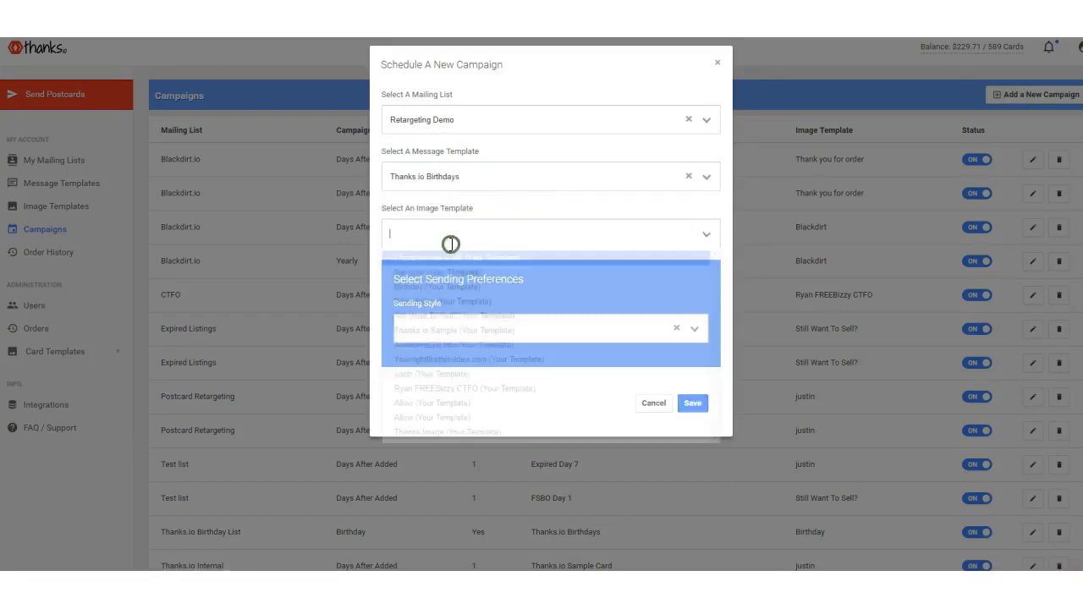
pyautogui.click(441, 304)
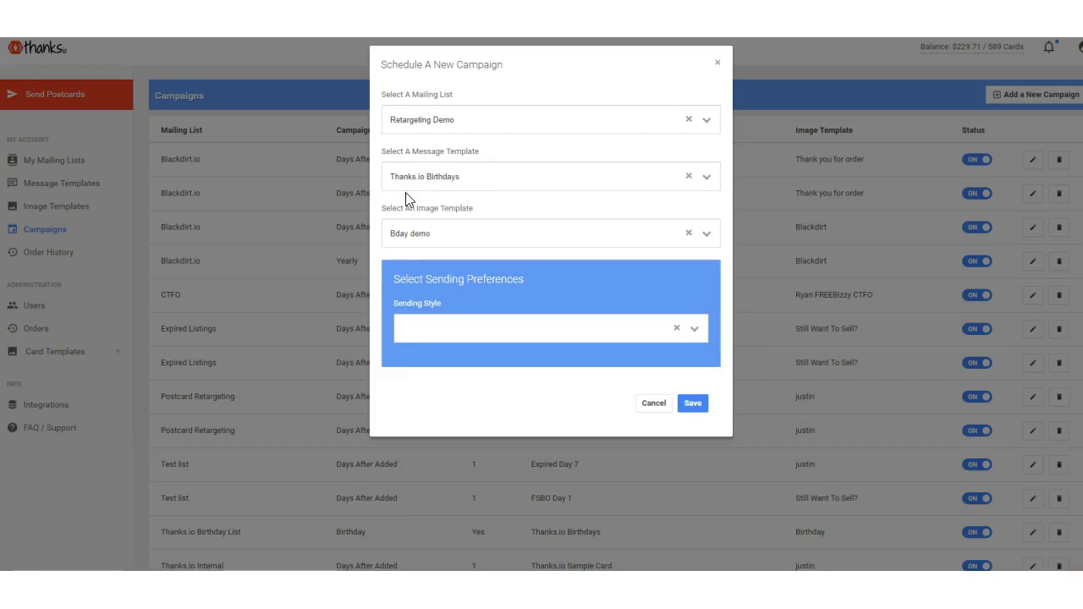
# Set the campaign's sending style to Days After Added with a value of 1 day and save the campaign
pyautogui.click(435, 330)
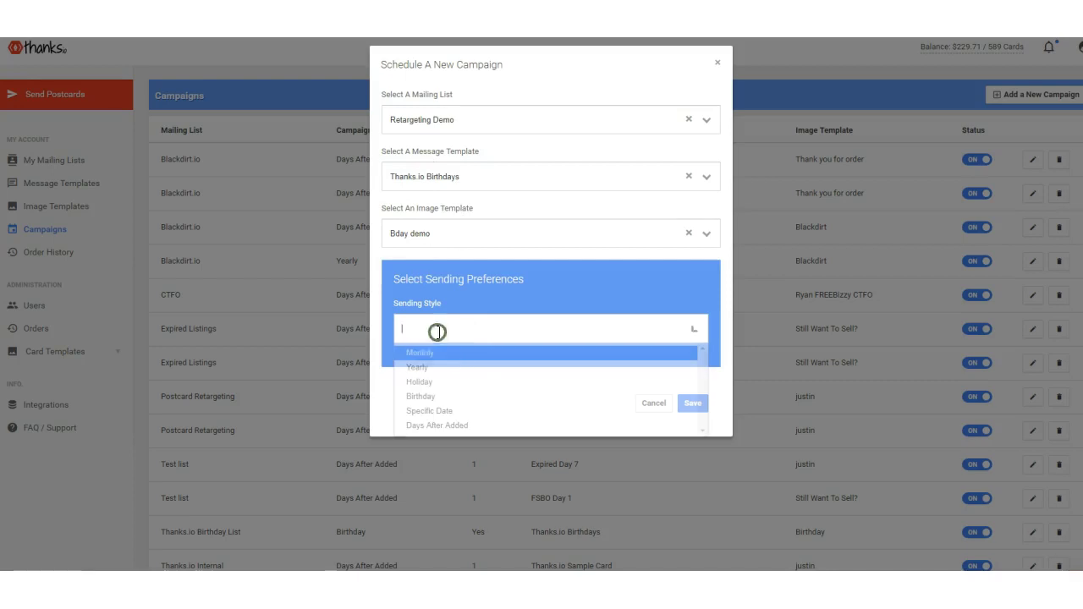
pyautogui.click(441, 425)
pyautogui.click(460, 392)
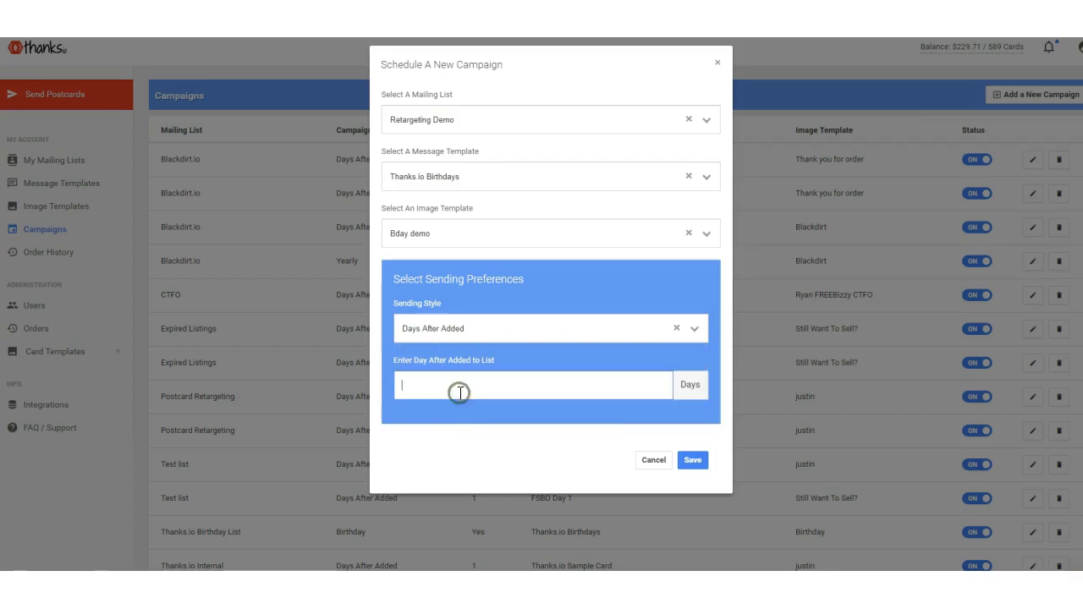
pyautogui.write('1')
pyautogui.click(692, 460)
# Review the Retargeting Demo campaign and the two Postcard Retargeting campaigns with their message templates in the campaign list
pyautogui.scroll(-1, 432, 288)
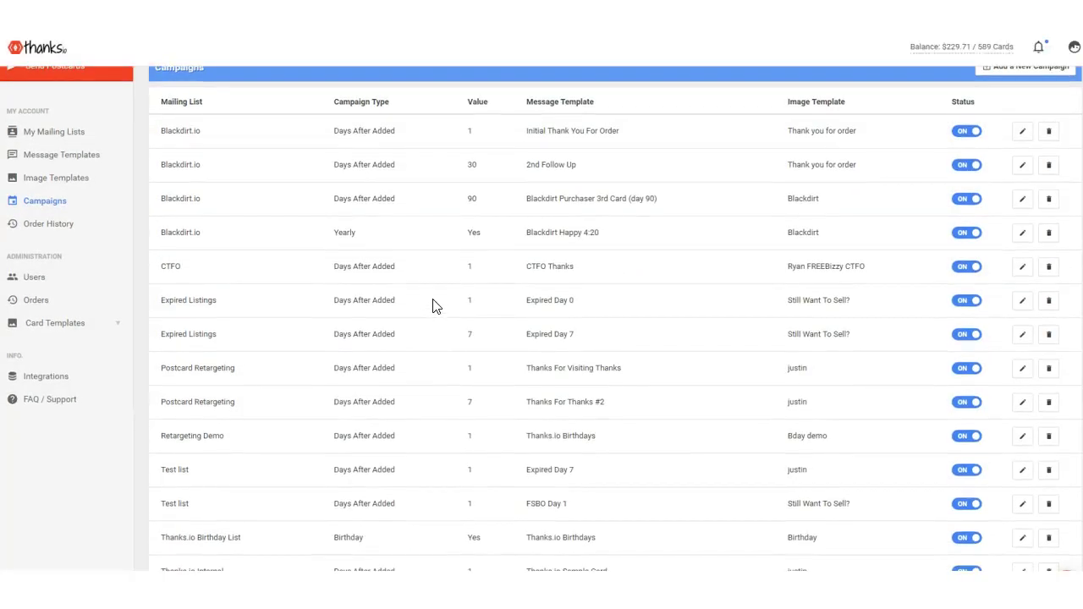
pyautogui.moveTo(235, 437); pyautogui.dragTo(154, 435)
pyautogui.scroll(1, 388, 433)
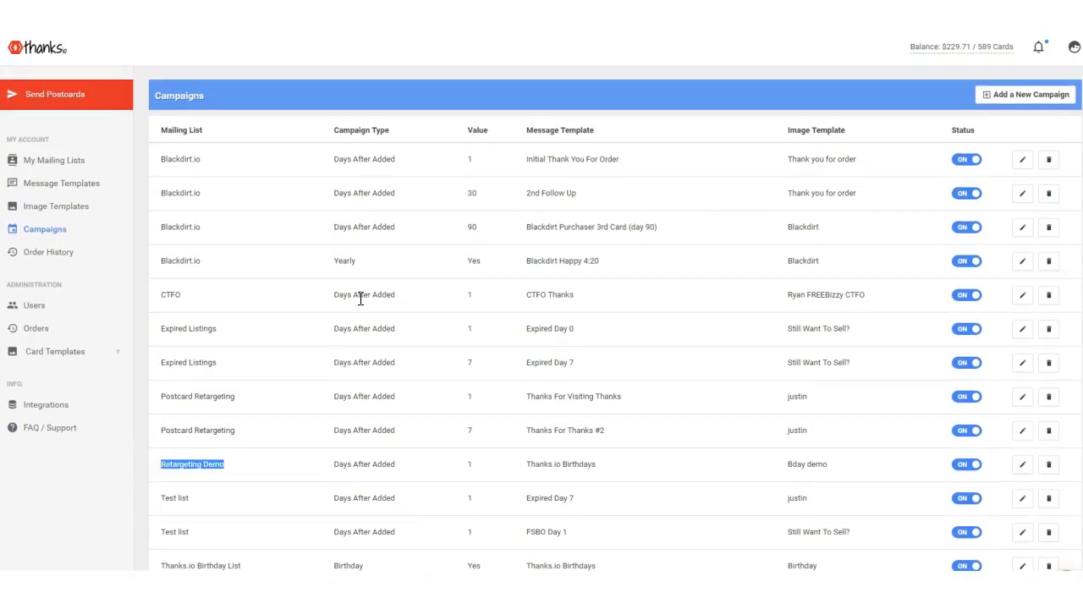
pyautogui.scroll(-1, 312, 317)
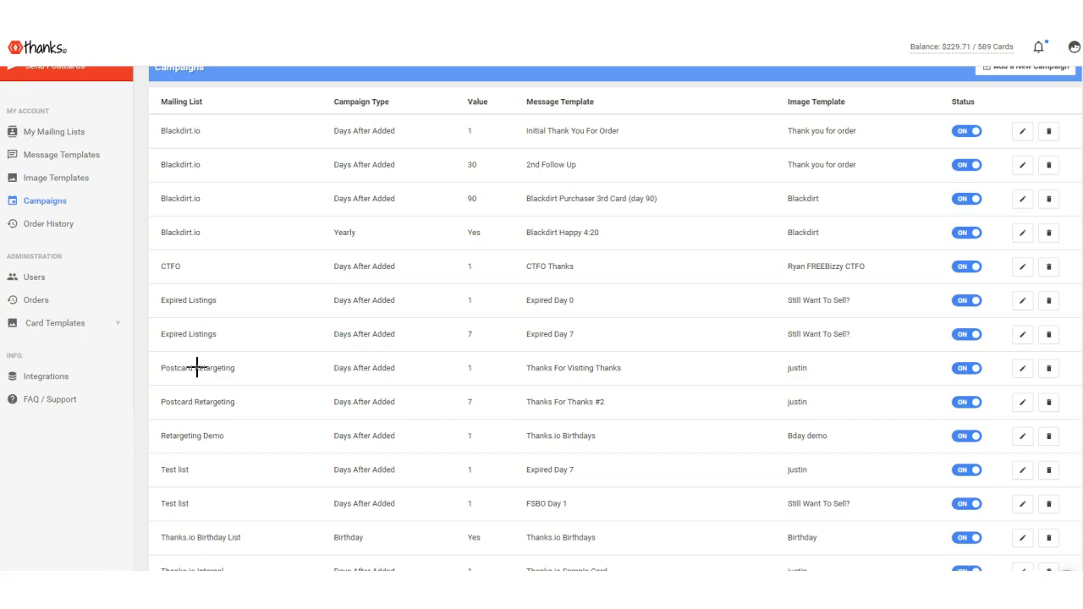
pyautogui.moveTo(193, 356)
pyautogui.mouseDown()
pyautogui.moveTo(154, 350)
pyautogui.moveTo(167, 413)
pyautogui.moveTo(483, 421)
pyautogui.moveTo(716, 380)
pyautogui.moveTo(530, 344)
pyautogui.moveTo(206, 354)
pyautogui.mouseUp()
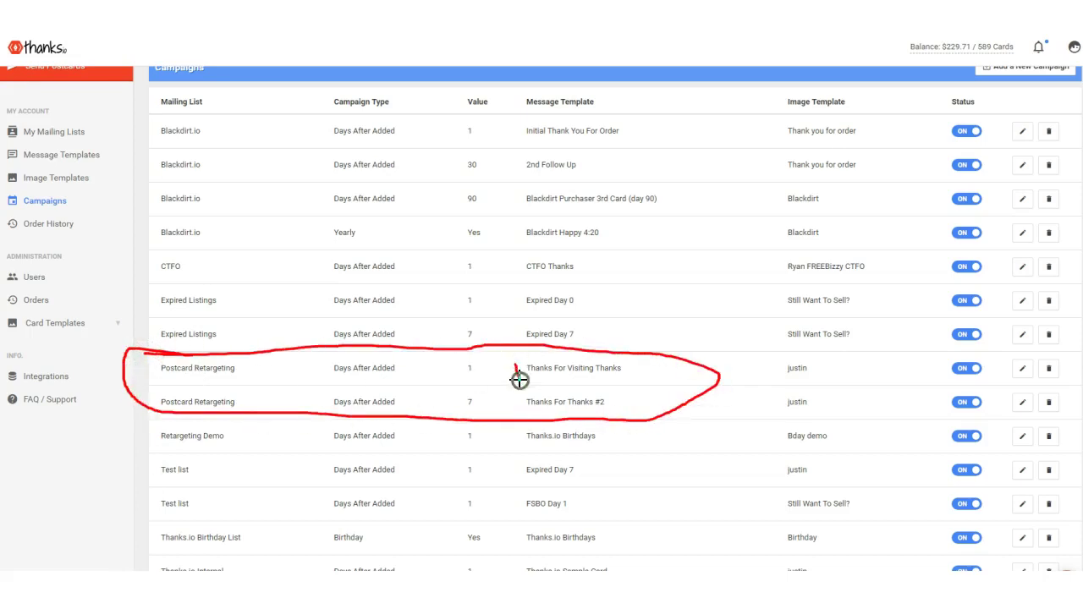
pyautogui.moveTo(515, 364); pyautogui.dragTo(517, 412)
pyautogui.press('Escape')
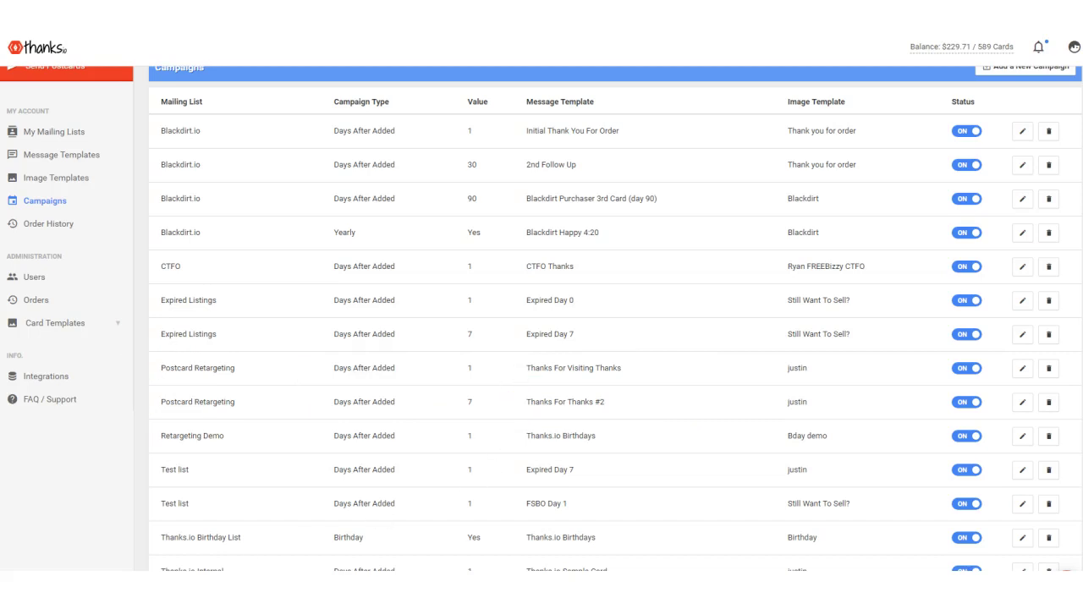
# Inspect the settings of the 1-day Postcard Retargeting campaign that uses the Thanks For Visiting Thanks template, and close them without changes
pyautogui.click(485, 370)
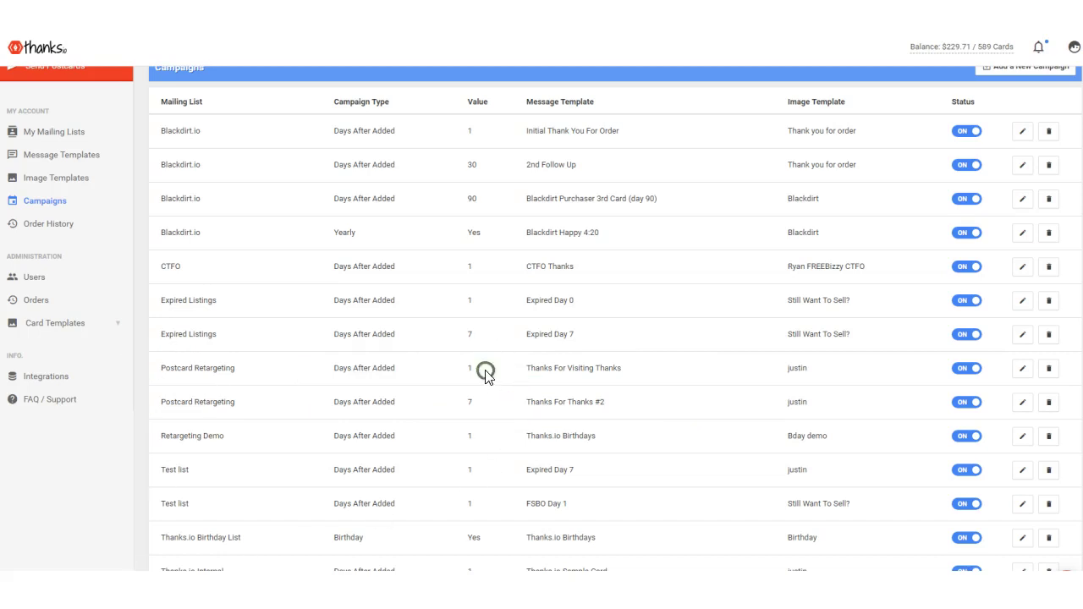
pyautogui.click(1021, 368)
pyautogui.click(712, 63)
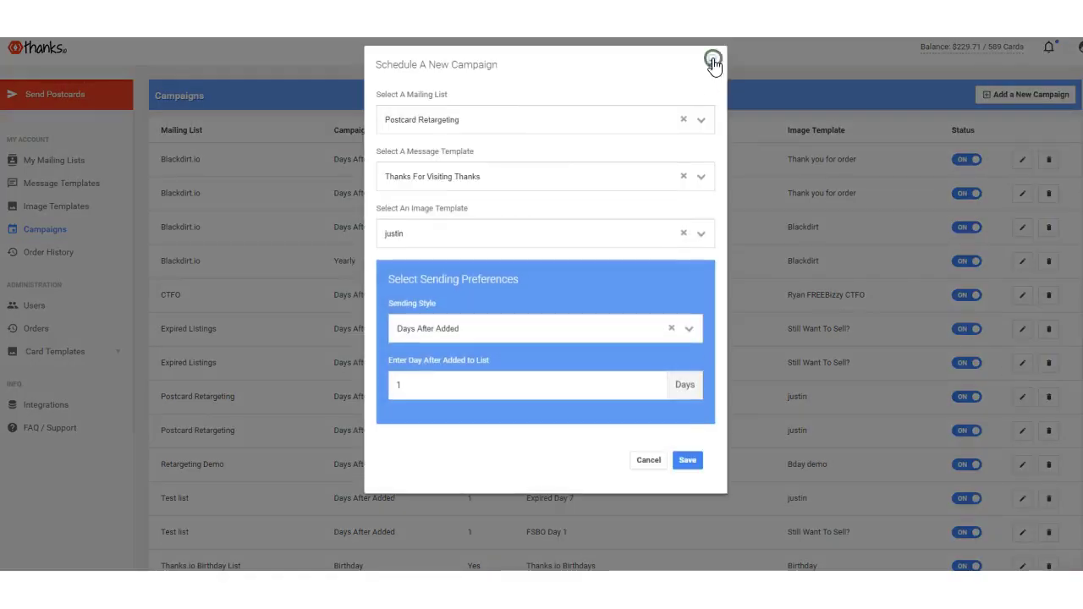
# Browse the message templates and read Thanks For Visiting Thanks, Thanks For Thanks #2 and Real Estate - Thanks For Visiting Site
pyautogui.click(54, 188)
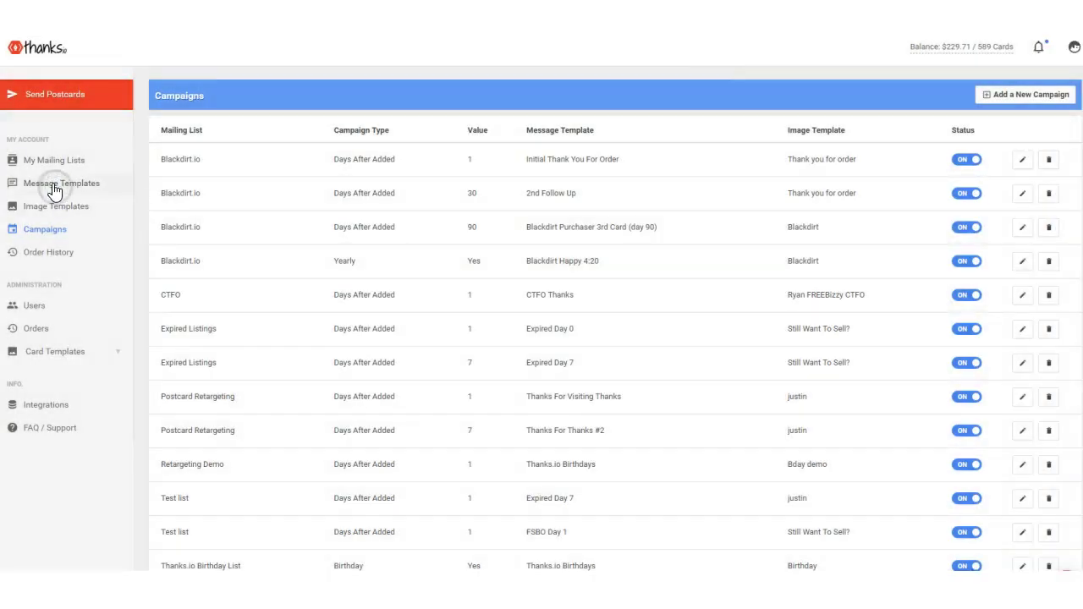
pyautogui.scroll(-12, 331, 252)
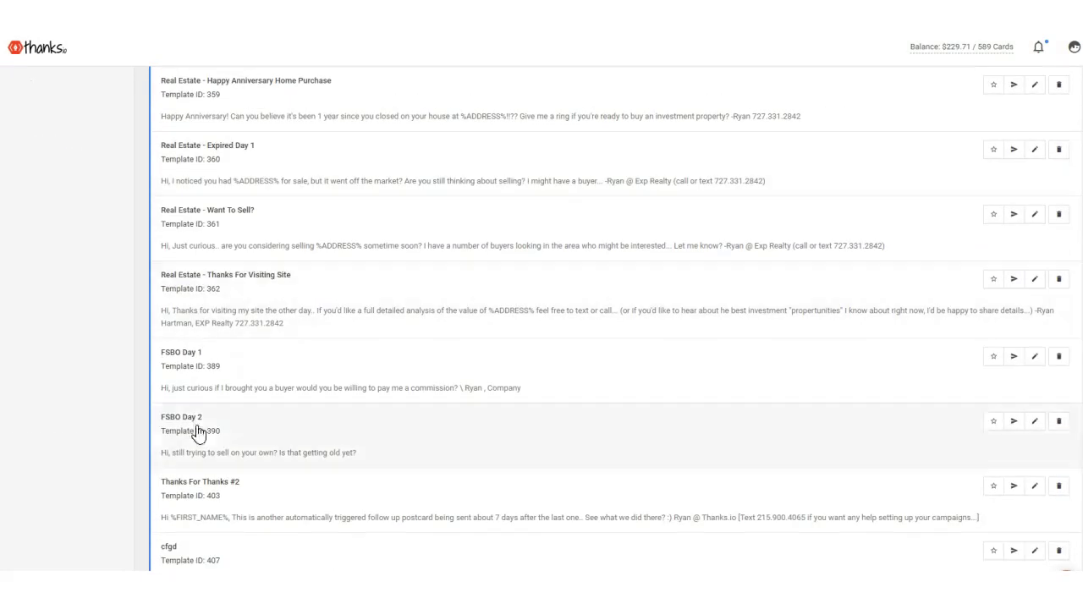
pyautogui.scroll(4, 243, 408)
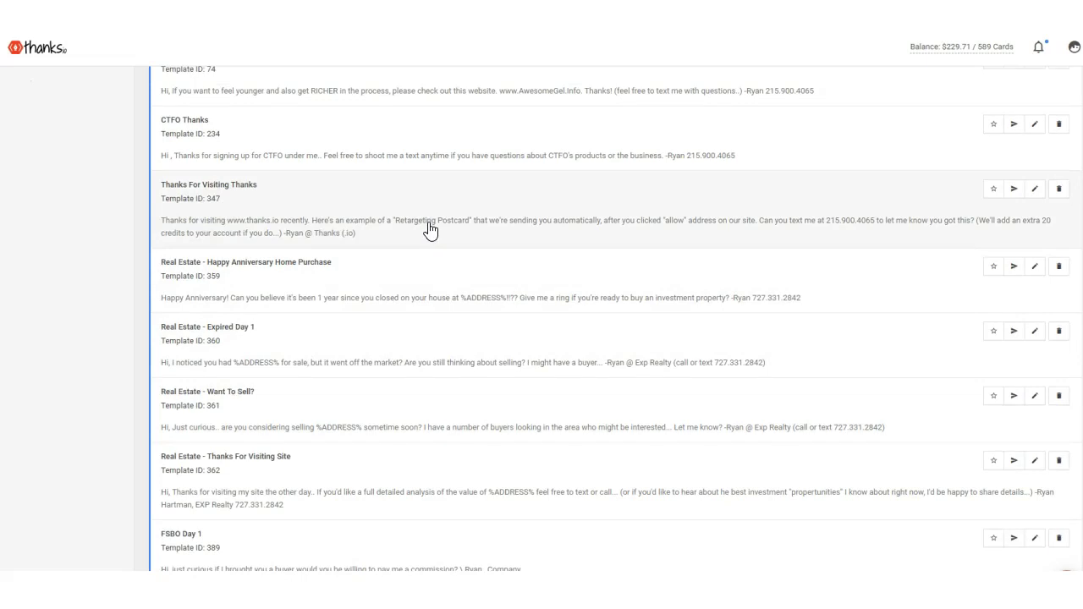
pyautogui.scroll(-2, 430, 230)
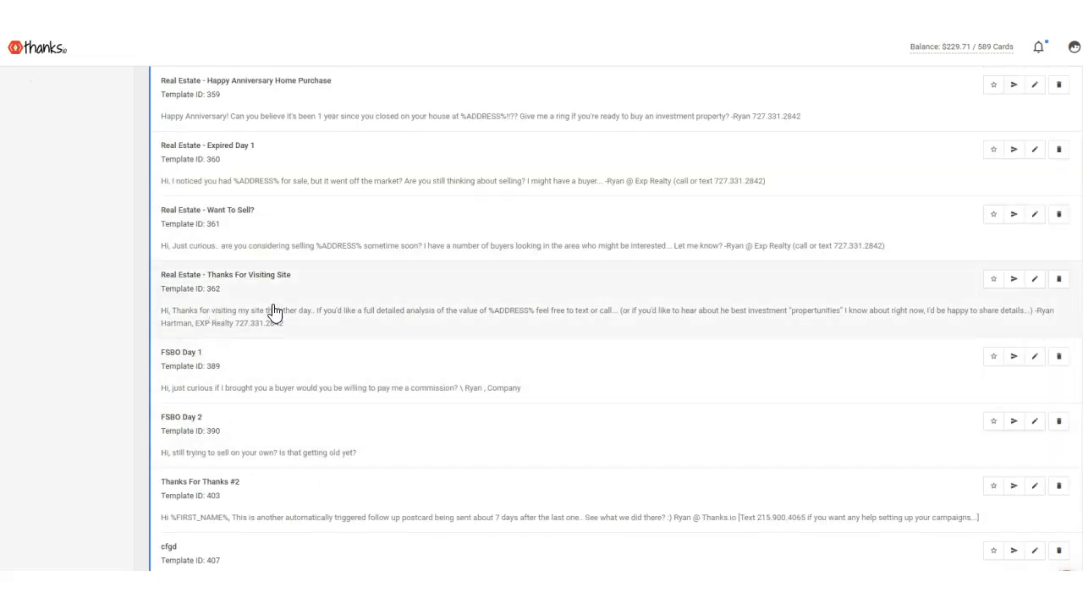
pyautogui.scroll(6, 274, 313)
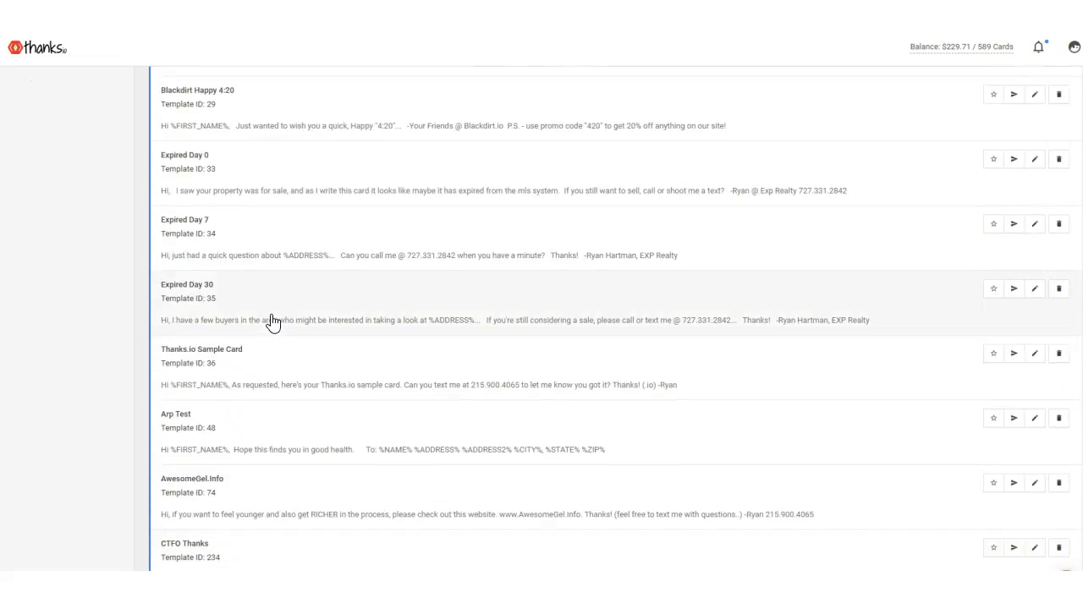
pyautogui.scroll(5, 274, 320)
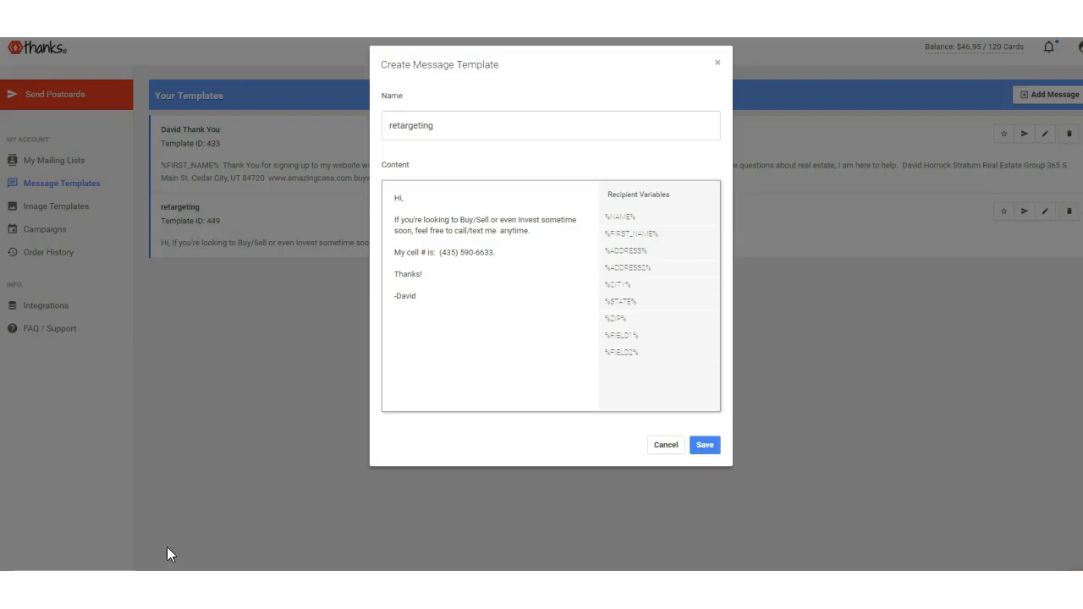
# Review the retargeting message template with temporary red marks around its content and cell number line, clear them and close it without saving
pyautogui.moveTo(435, 180)
pyautogui.mouseDown()
pyautogui.moveTo(397, 178)
pyautogui.moveTo(340, 321)
pyautogui.moveTo(503, 341)
pyautogui.moveTo(583, 213)
pyautogui.moveTo(417, 175)
pyautogui.mouseUp()
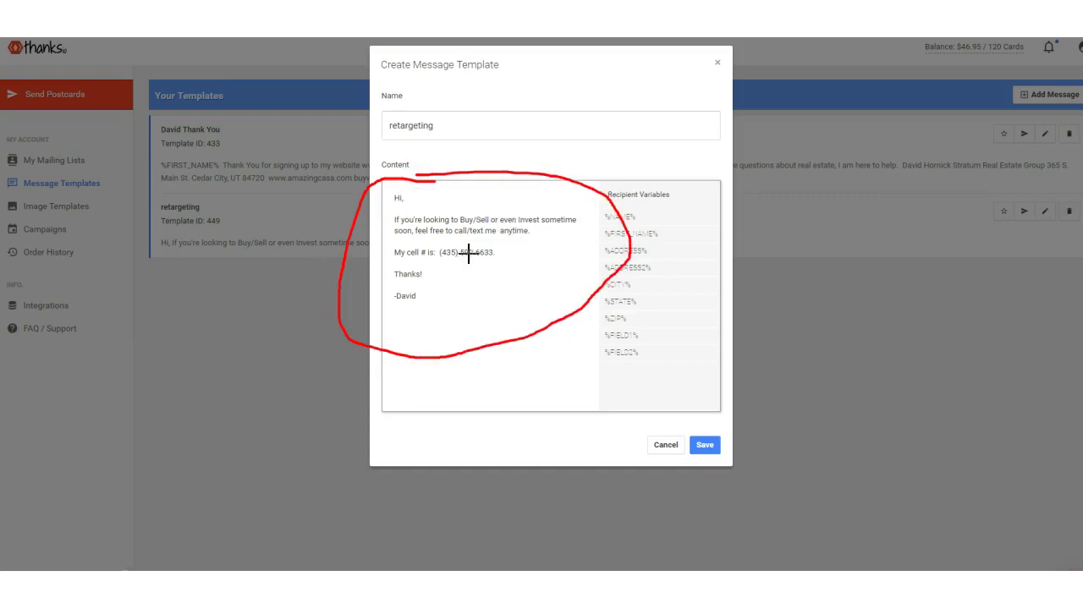
pyautogui.moveTo(440, 242); pyautogui.dragTo(530, 238)
pyautogui.moveTo(435, 240)
pyautogui.mouseDown()
pyautogui.moveTo(382, 237)
pyautogui.moveTo(498, 273)
pyautogui.moveTo(416, 238)
pyautogui.mouseUp()
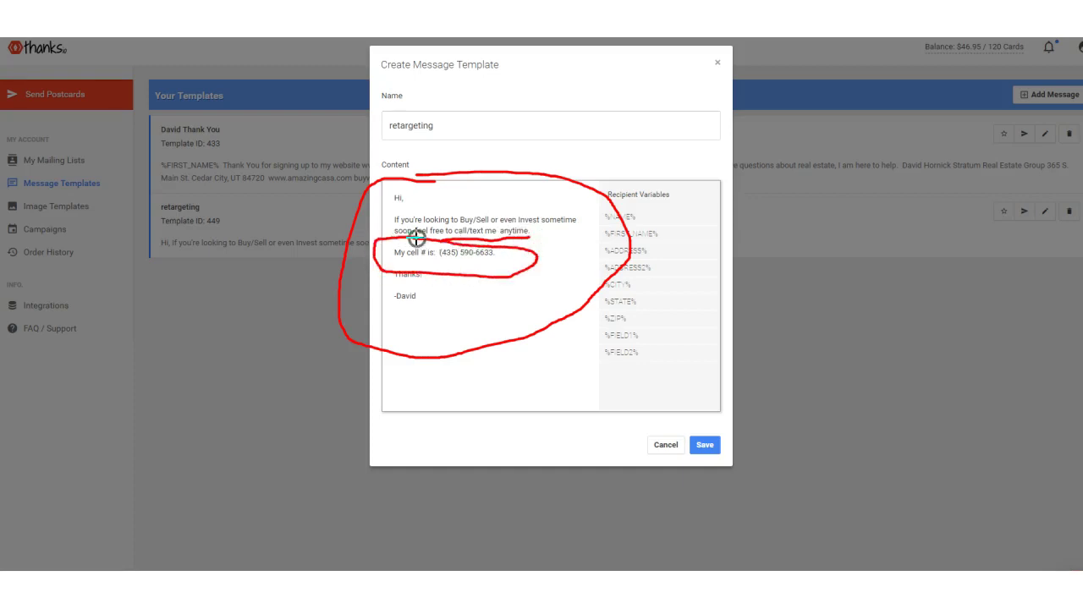
pyautogui.press('e')
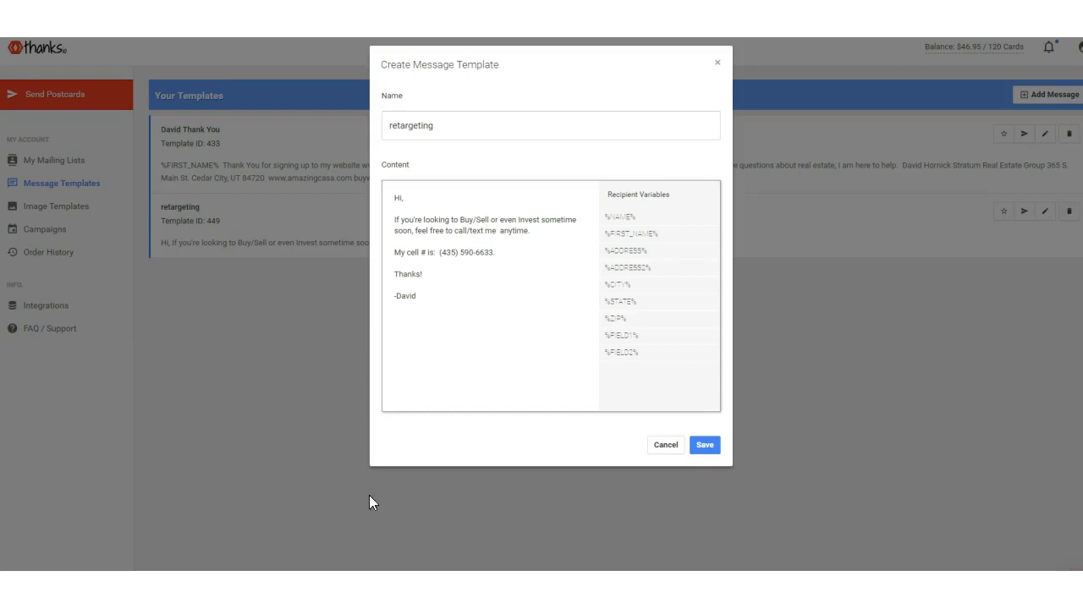
pyautogui.click(667, 445)
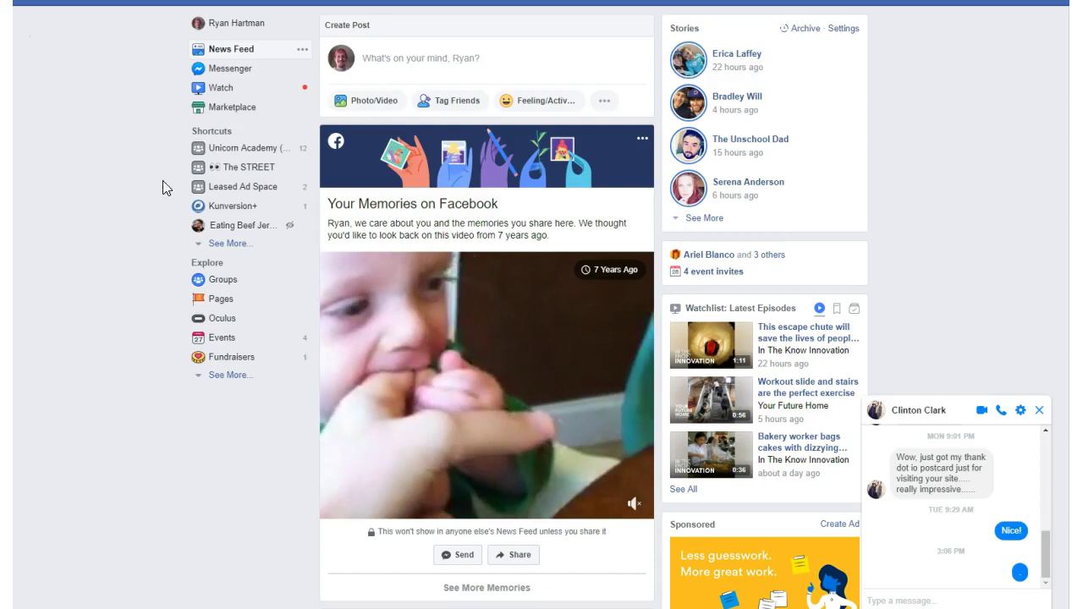
# Point out the Facebook chat message about the received postcard and draw a red arrow over the empty area below the message templates
pyautogui.moveTo(836, 442)
pyautogui.mouseDown()
pyautogui.moveTo(875, 451)
pyautogui.moveTo(880, 465)
pyautogui.moveTo(878, 428)
pyautogui.moveTo(884, 464)
pyautogui.moveTo(958, 498)
pyautogui.moveTo(970, 544)
pyautogui.moveTo(1035, 517)
pyautogui.moveTo(1001, 506)
pyautogui.mouseUp()
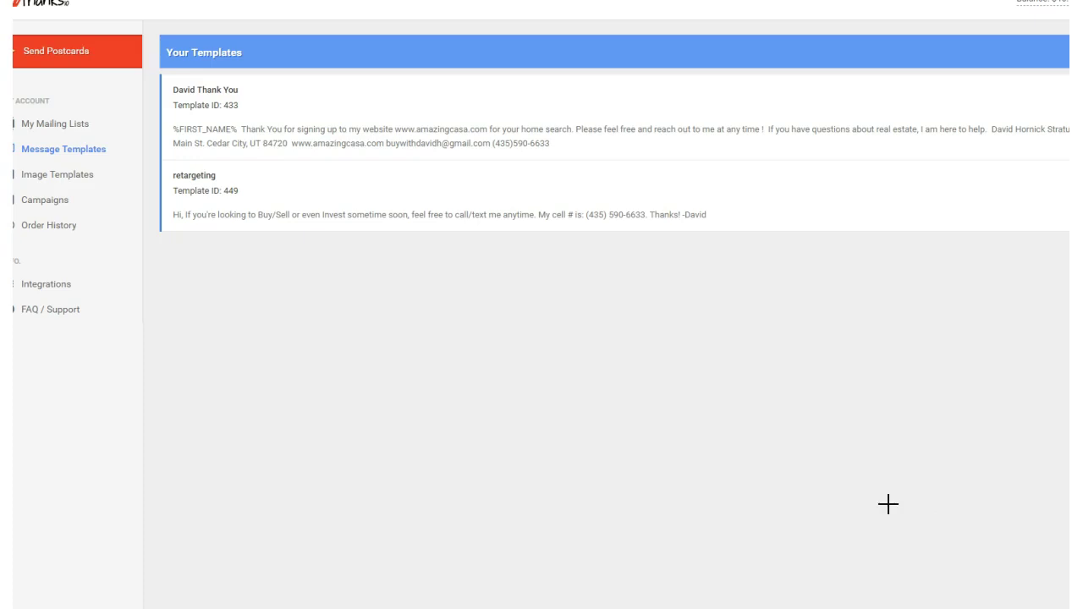
pyautogui.moveTo(707, 495)
pyautogui.mouseDown()
pyautogui.moveTo(974, 554)
pyautogui.moveTo(1044, 580)
pyautogui.moveTo(1006, 595)
pyautogui.moveTo(1044, 575)
pyautogui.moveTo(1016, 500)
pyautogui.mouseUp()
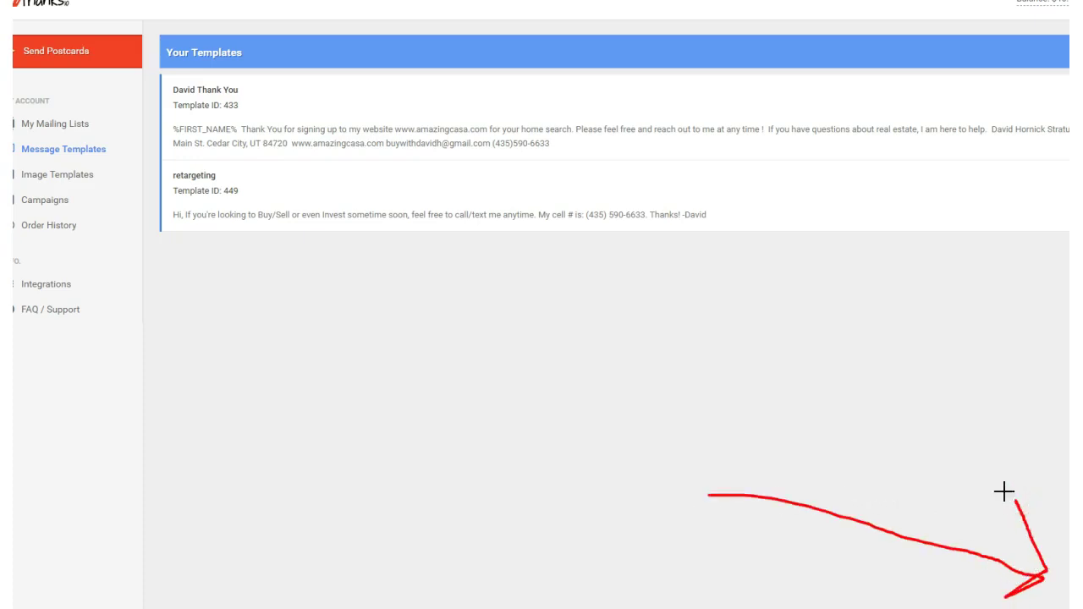